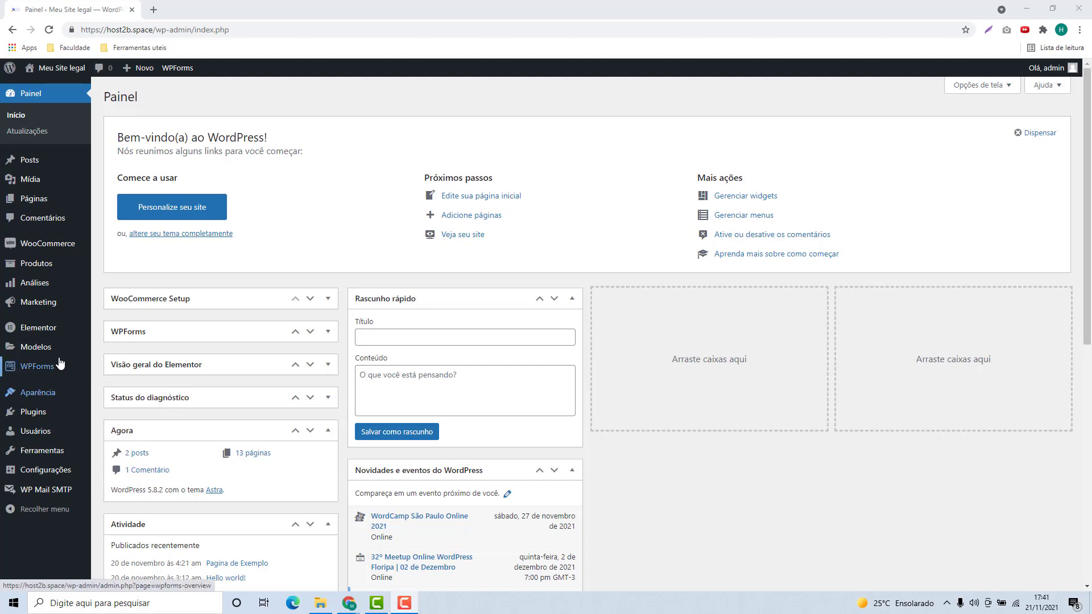
Open the page for adding new plugins to the WordPress site
{"action": "left_click", "coordinate": [32, 417]}
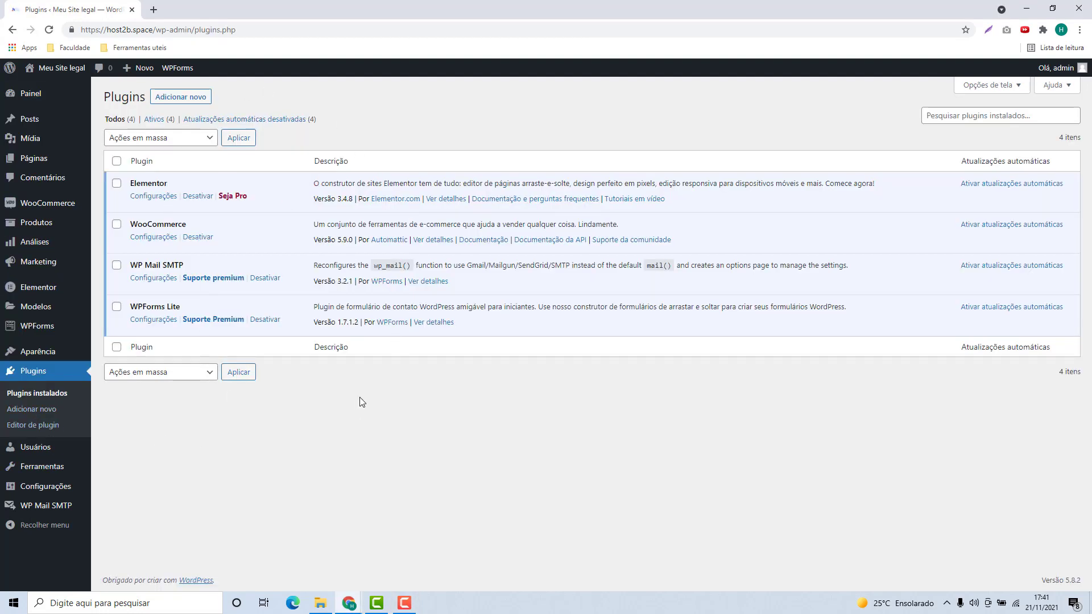
{"action": "left_click", "coordinate": [173, 98]}
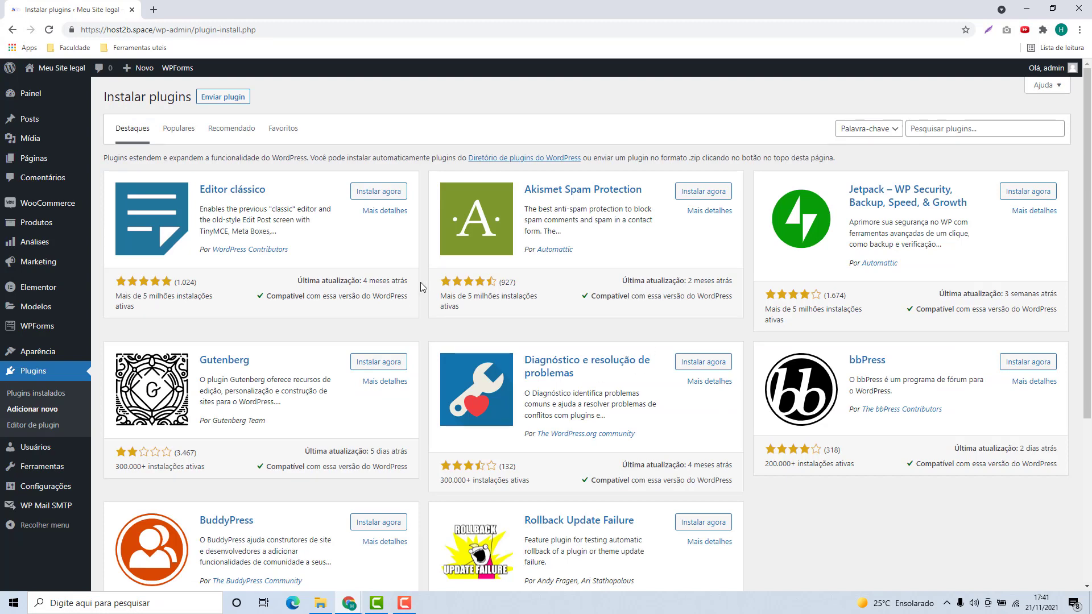
Switch to File Explorer to check the elementor-pro archive on the desktop, and return to the WordPress plugin page in Chrome
{"action": "left_click", "coordinate": [325, 606]}
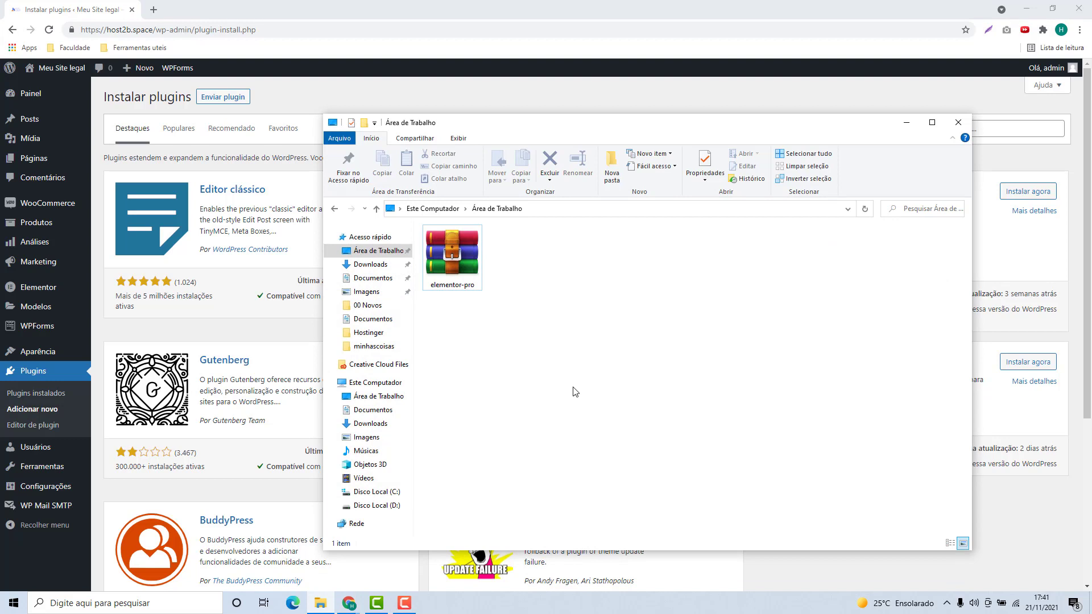
{"action": "left_click_drag", "start_coordinate": [574, 390], "coordinate": [472, 287]}
{"action": "left_click", "coordinate": [516, 291]}
{"action": "left_click_drag", "start_coordinate": [520, 311], "coordinate": [423, 283]}
{"action": "left_click", "coordinate": [549, 320]}
{"action": "left_click_drag", "start_coordinate": [535, 329], "coordinate": [416, 221]}
{"action": "left_click_drag", "start_coordinate": [418, 330], "coordinate": [509, 267]}
{"action": "left_click", "coordinate": [503, 313]}
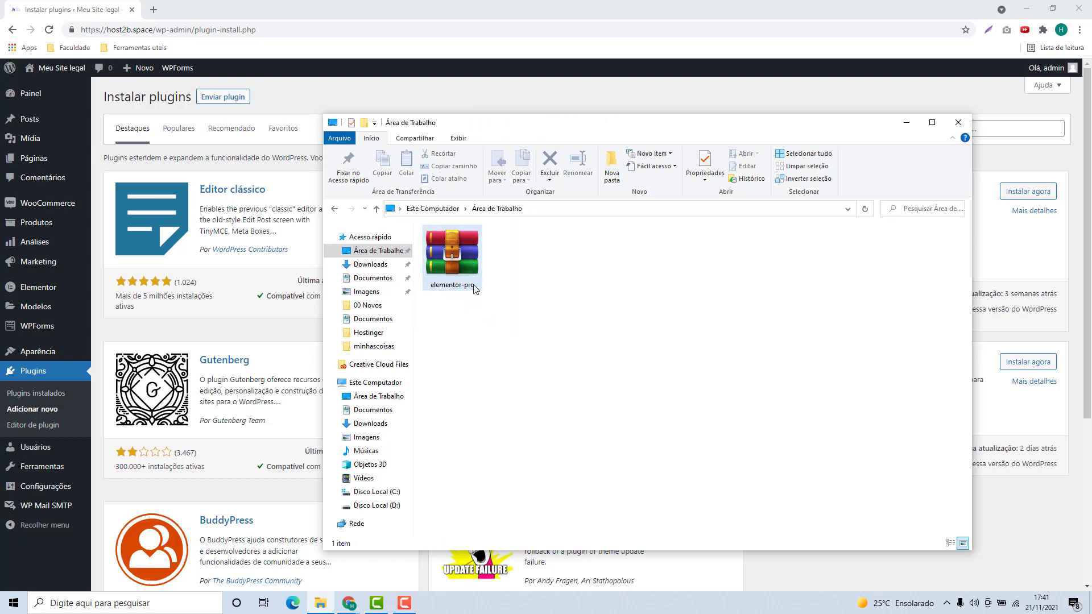
{"action": "mouse_move", "coordinate": [510, 295]}
{"action": "left_mouse_down"}
{"action": "mouse_move", "coordinate": [488, 286]}
{"action": "mouse_move", "coordinate": [491, 297]}
{"action": "left_mouse_up"}
{"action": "left_click", "coordinate": [508, 323]}
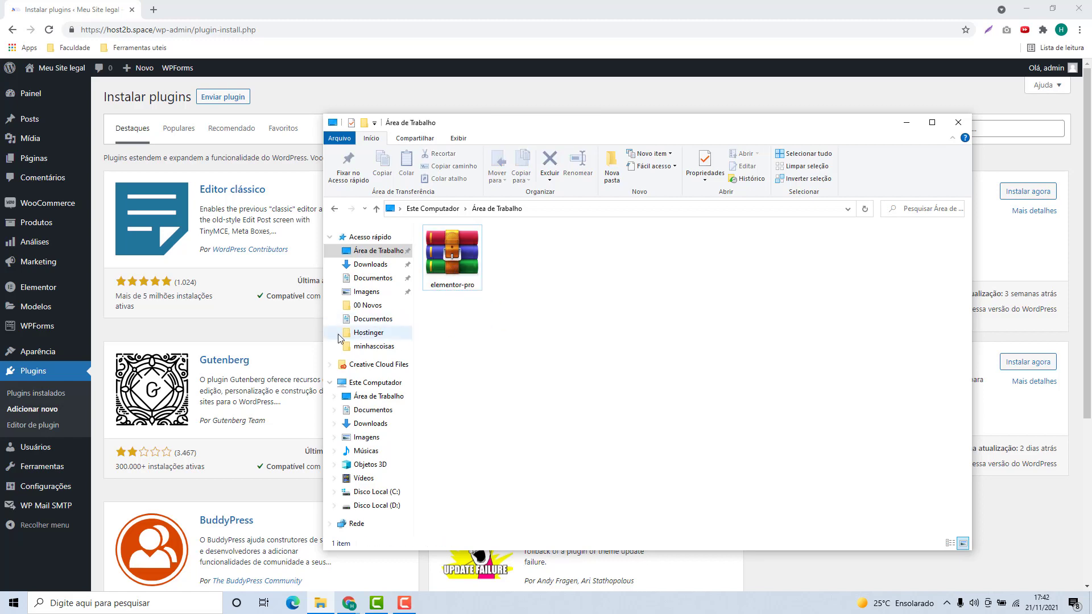
{"action": "left_click", "coordinate": [313, 333]}
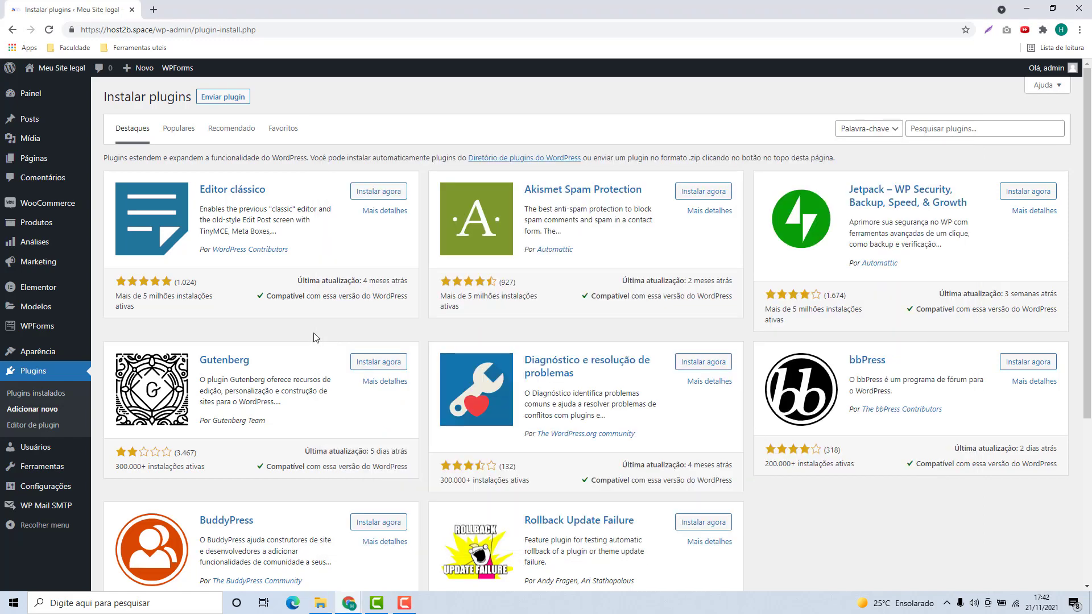
Search the plugin directory for "elementor"
{"action": "left_click", "coordinate": [957, 134]}
{"action": "type", "text": "elementor"}
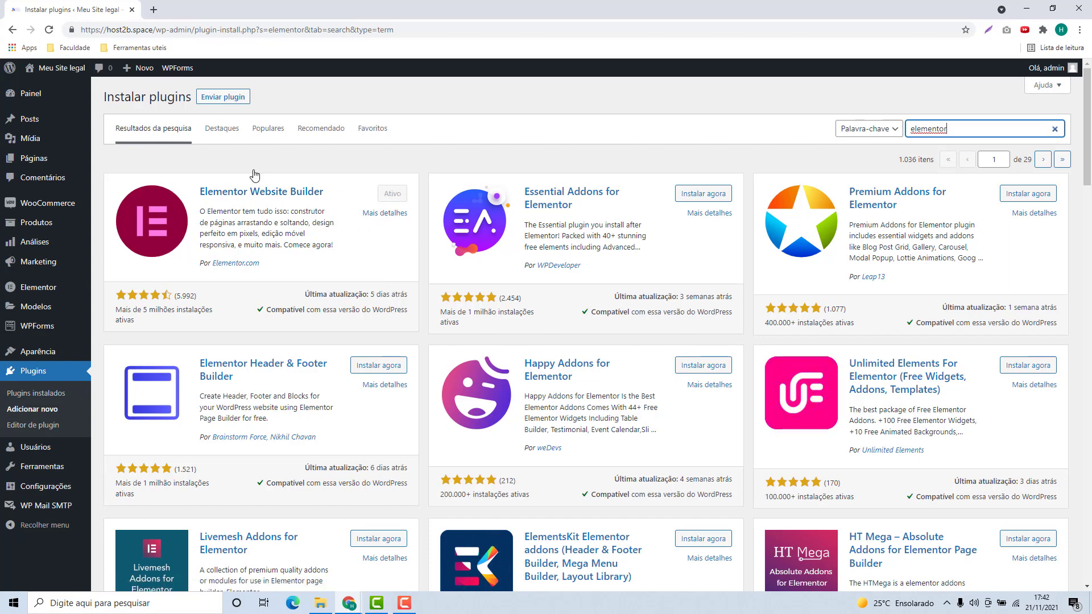
Upload elementor-pro.zip from the desktop as a plugin, install it and activate it
{"action": "left_click", "coordinate": [219, 102]}
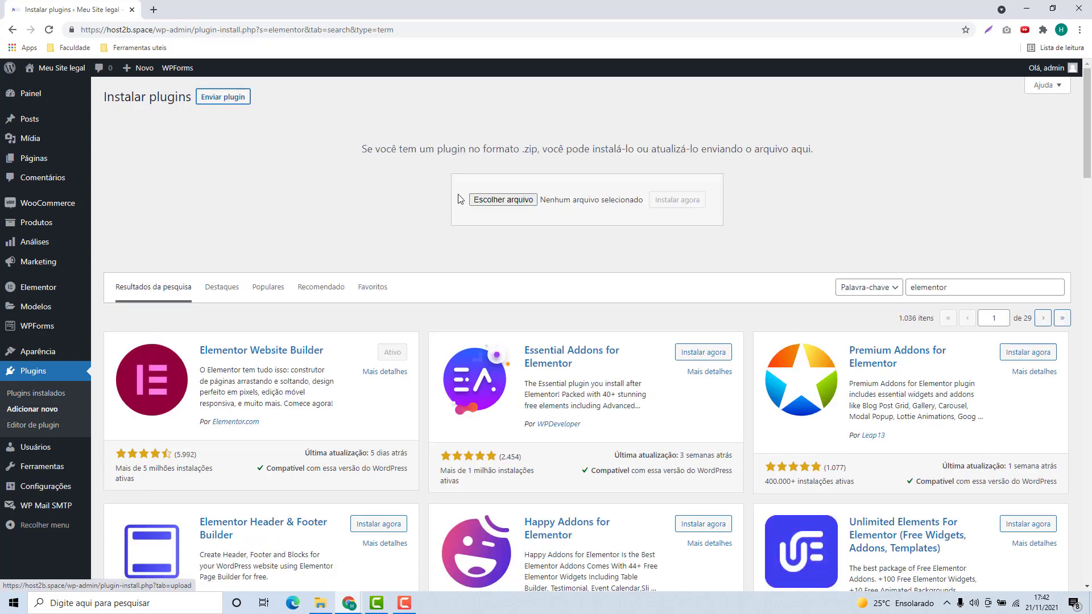
{"action": "left_click", "coordinate": [500, 201]}
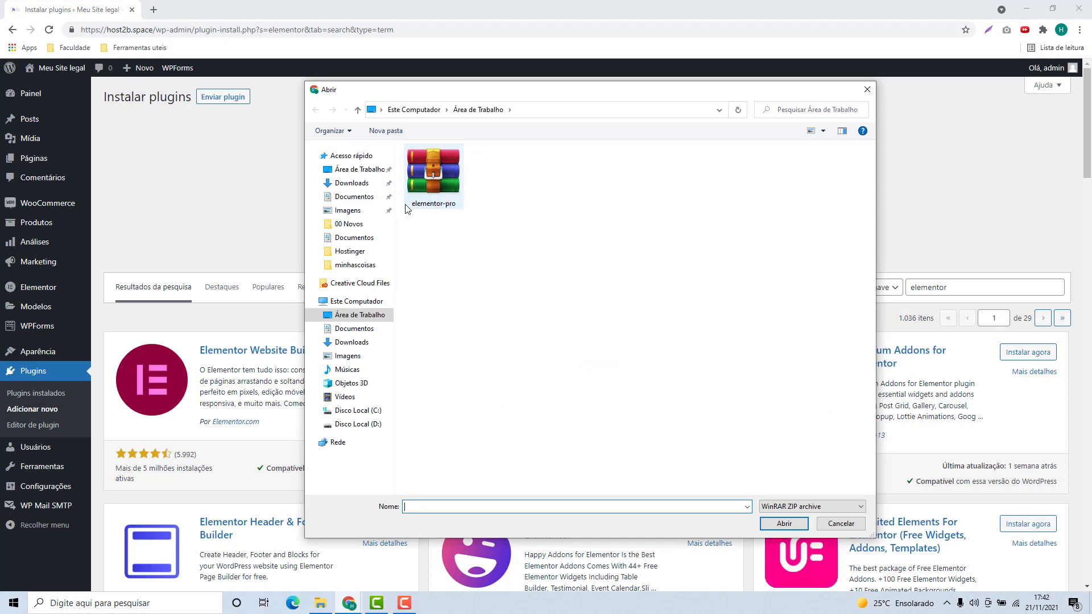
{"action": "left_click", "coordinate": [442, 192]}
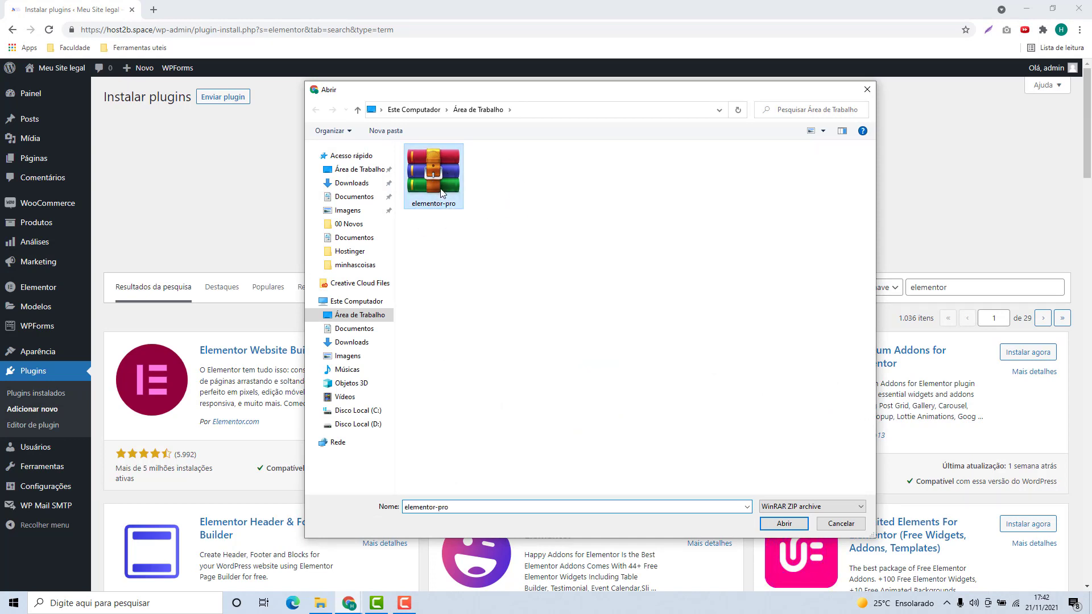
{"action": "left_click", "coordinate": [801, 523]}
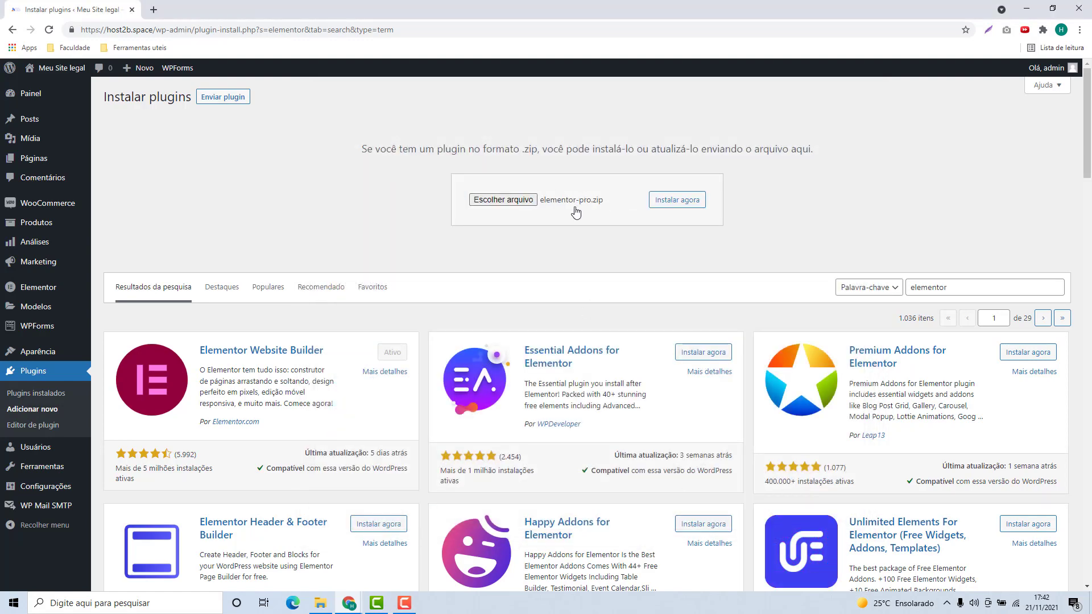
{"action": "left_click", "coordinate": [682, 202]}
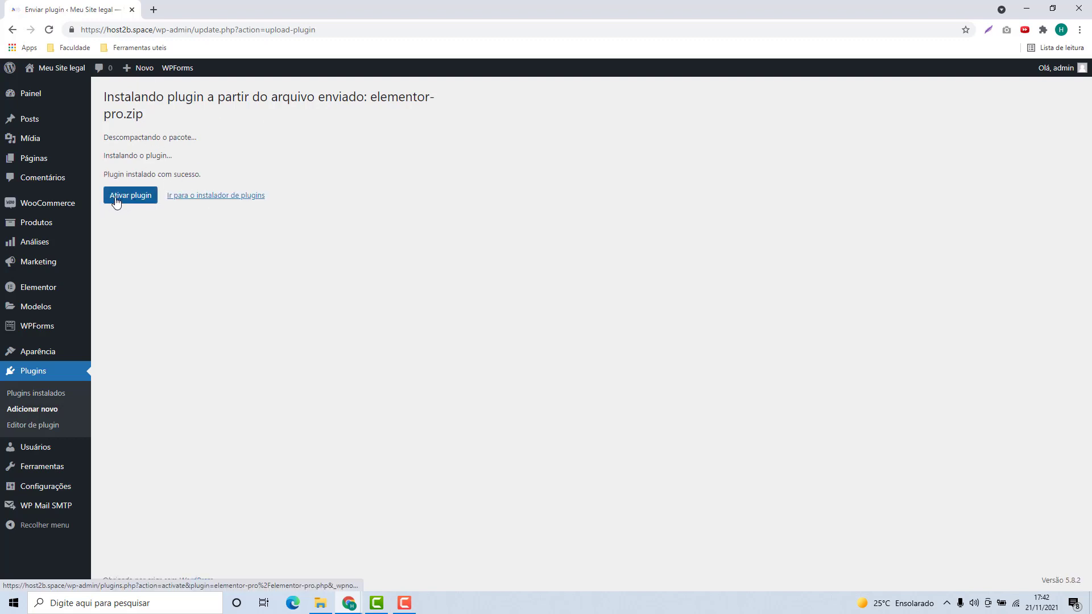
{"action": "left_click", "coordinate": [141, 202]}
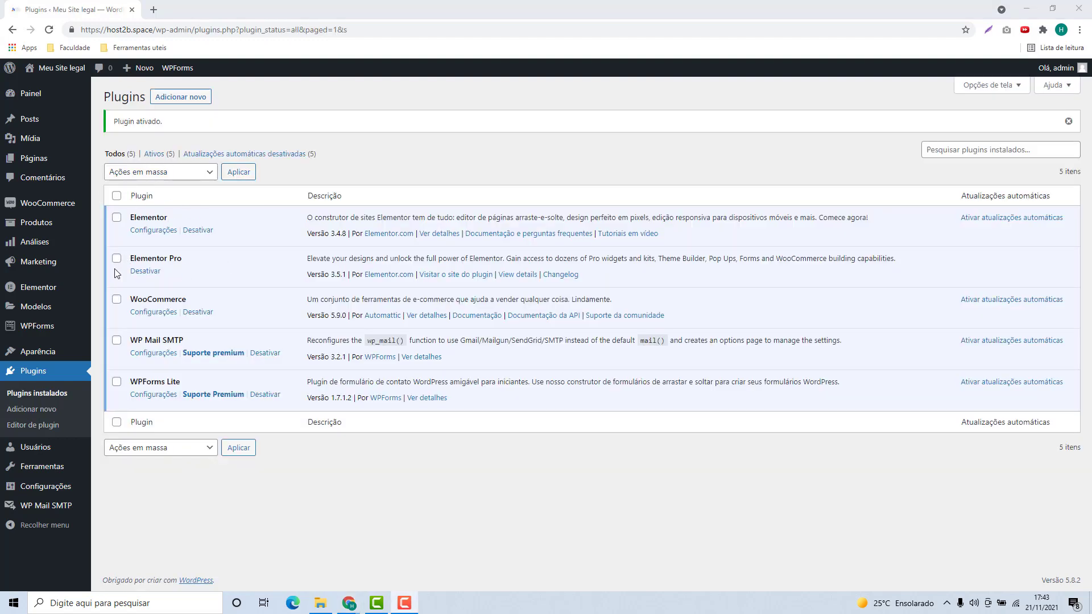
Check the Elementor and Elementor Pro entries in the list of installed plugins
{"action": "left_click_drag", "start_coordinate": [129, 218], "coordinate": [169, 220]}
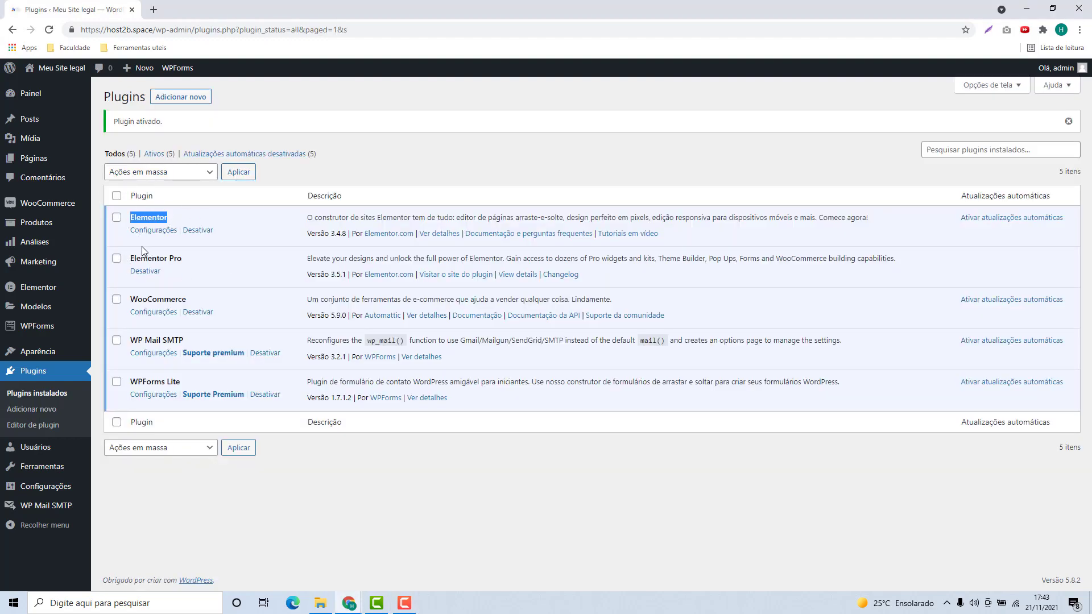
{"action": "left_click_drag", "start_coordinate": [131, 260], "coordinate": [200, 268]}
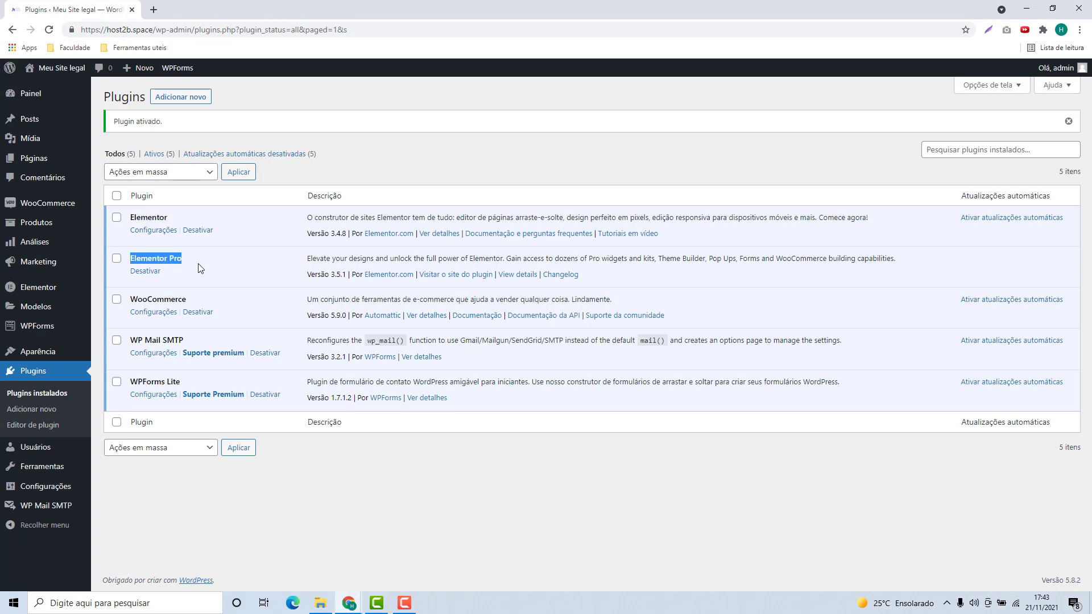
{"action": "left_click", "coordinate": [195, 263]}
Create a new page titled "Exemplo" and open it for editing with Elementor
{"action": "mouse_move", "coordinate": [35, 159]}
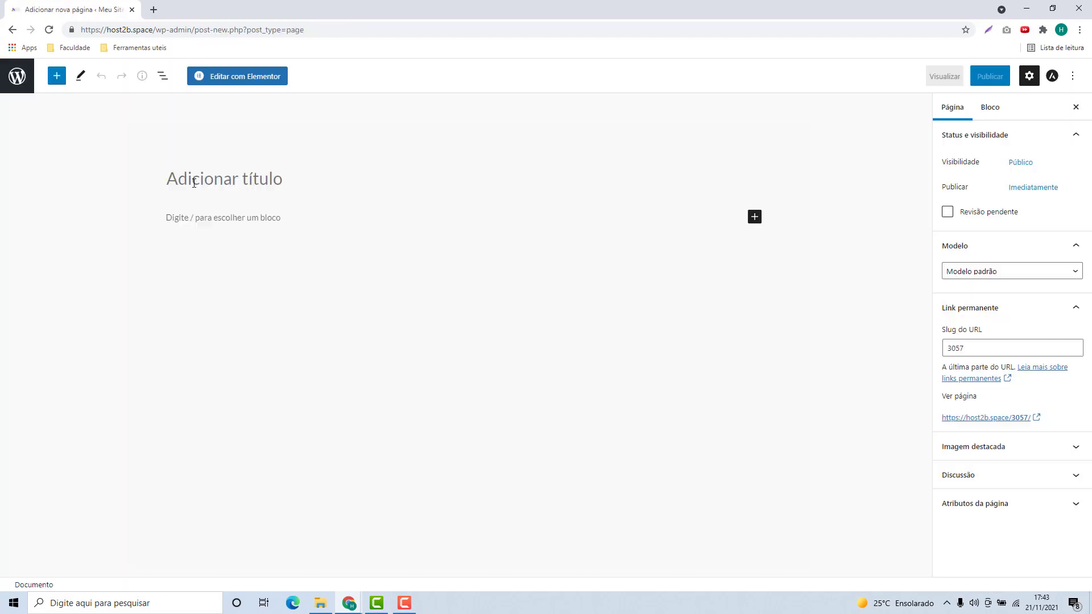
{"action": "type", "text": "E"}
{"action": "key", "text": "BackSpace"}
{"action": "type", "text": "Exemplo"}
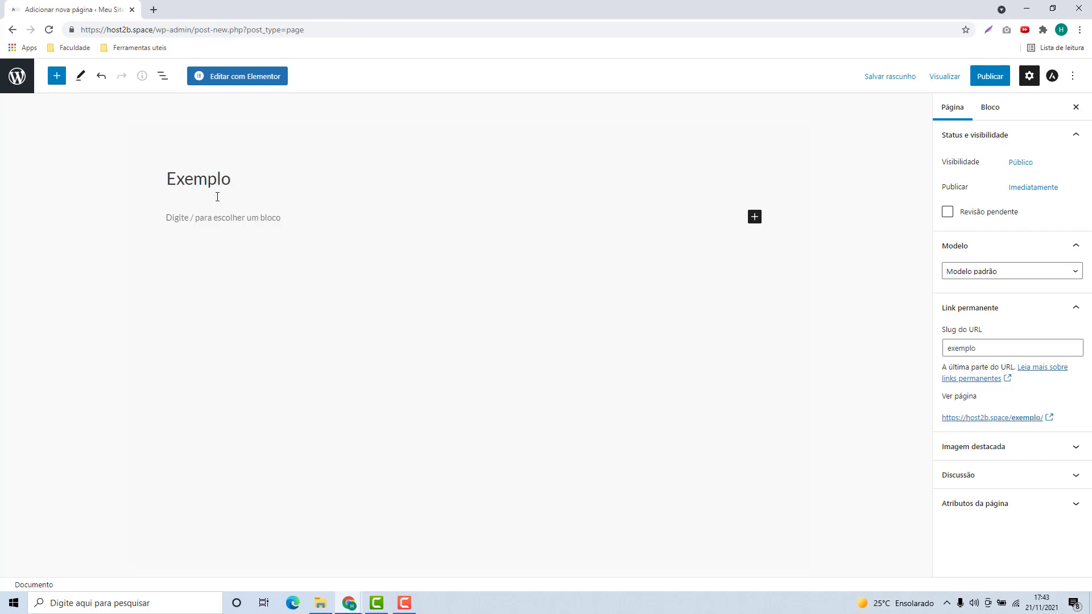
{"action": "left_click", "coordinate": [303, 341]}
{"action": "left_click", "coordinate": [252, 84]}
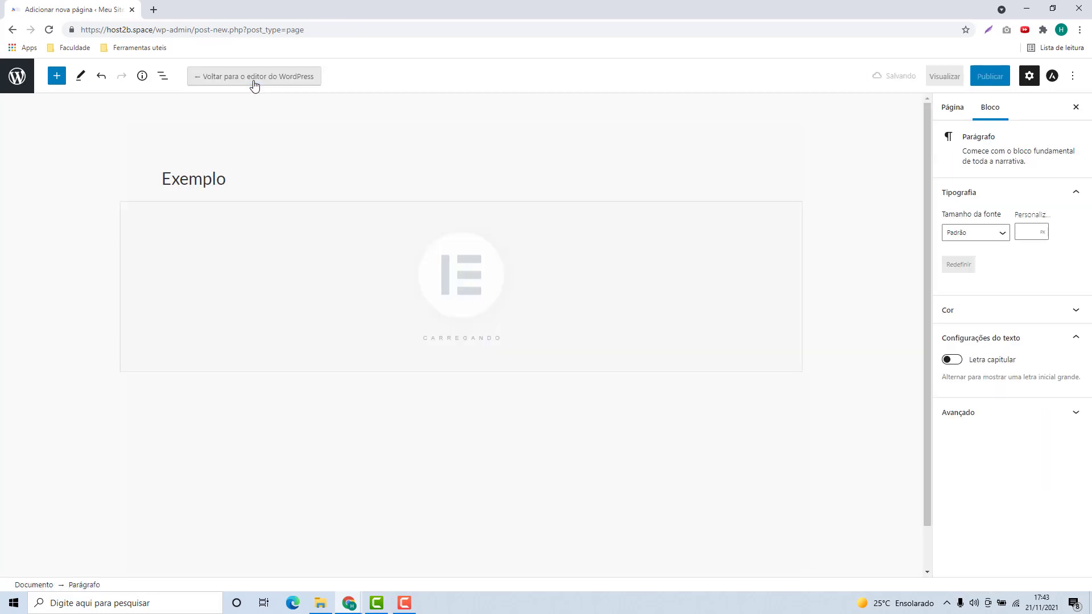
Add an empty single-column section to the Exemplo page
{"action": "scroll", "coordinate": [97, 222], "scroll_direction": "down", "scroll_amount": 5}
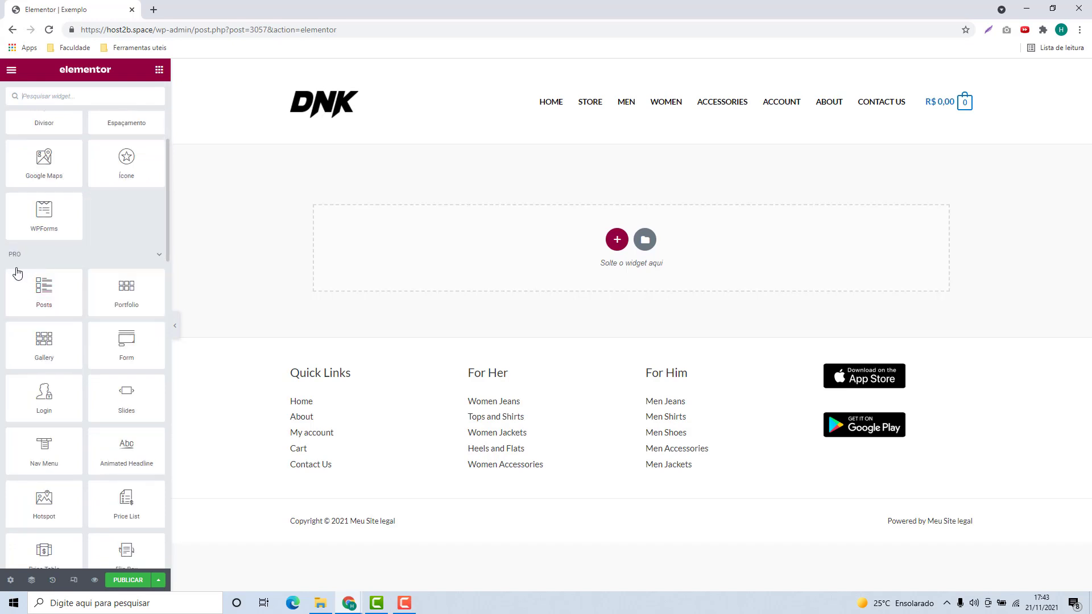
{"action": "scroll", "coordinate": [31, 281], "scroll_direction": "down", "scroll_amount": 1}
{"action": "scroll", "coordinate": [31, 281], "scroll_direction": "down", "scroll_amount": 4}
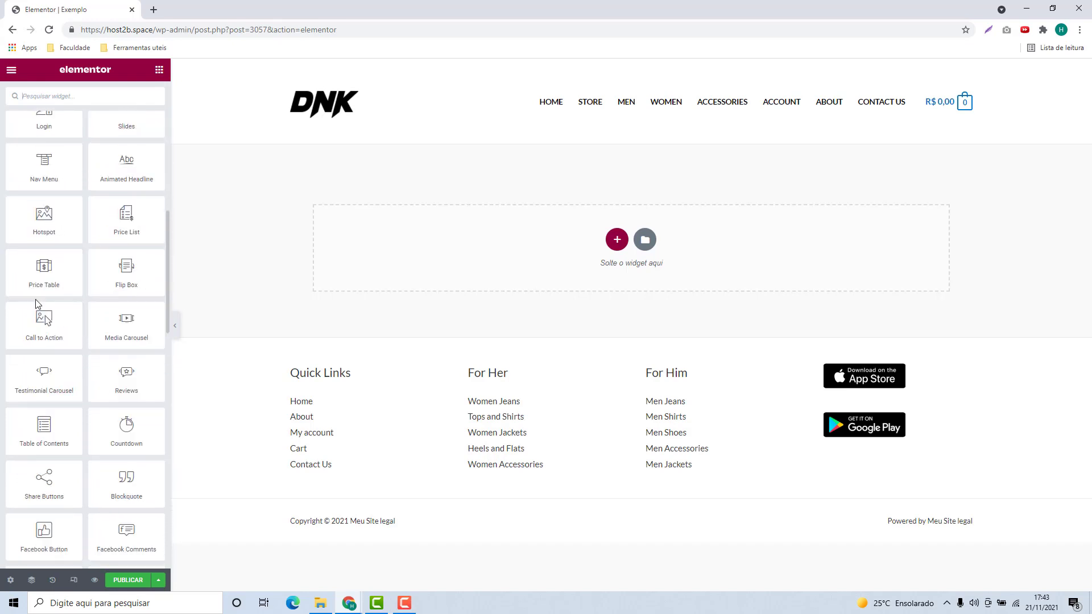
{"action": "left_click", "coordinate": [617, 240]}
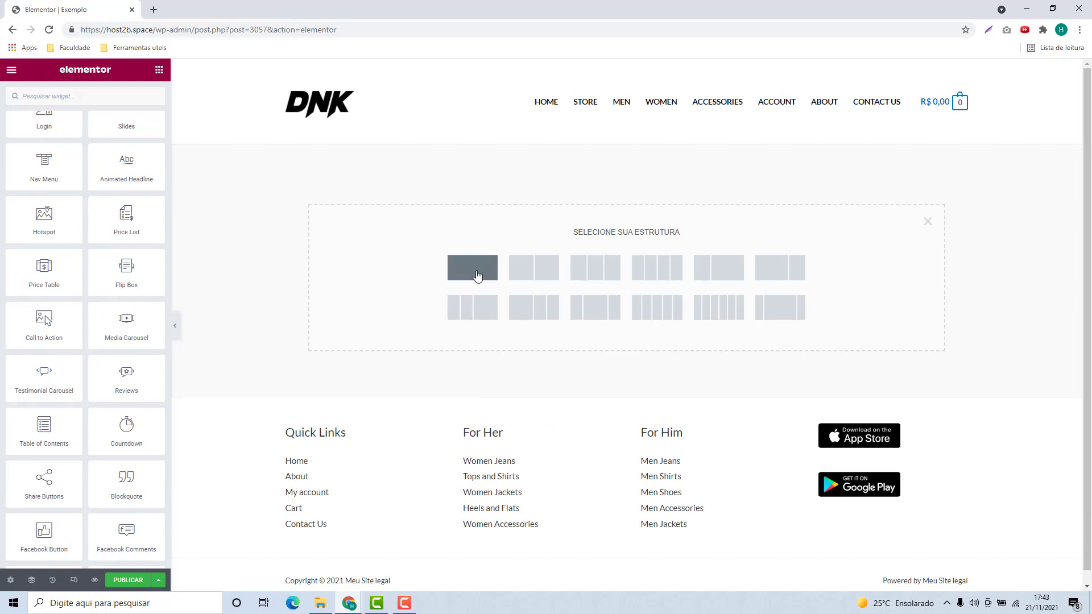
{"action": "left_click", "coordinate": [478, 268]}
Place the Pro Posts widget inside the new single-column section
{"action": "left_click", "coordinate": [159, 69]}
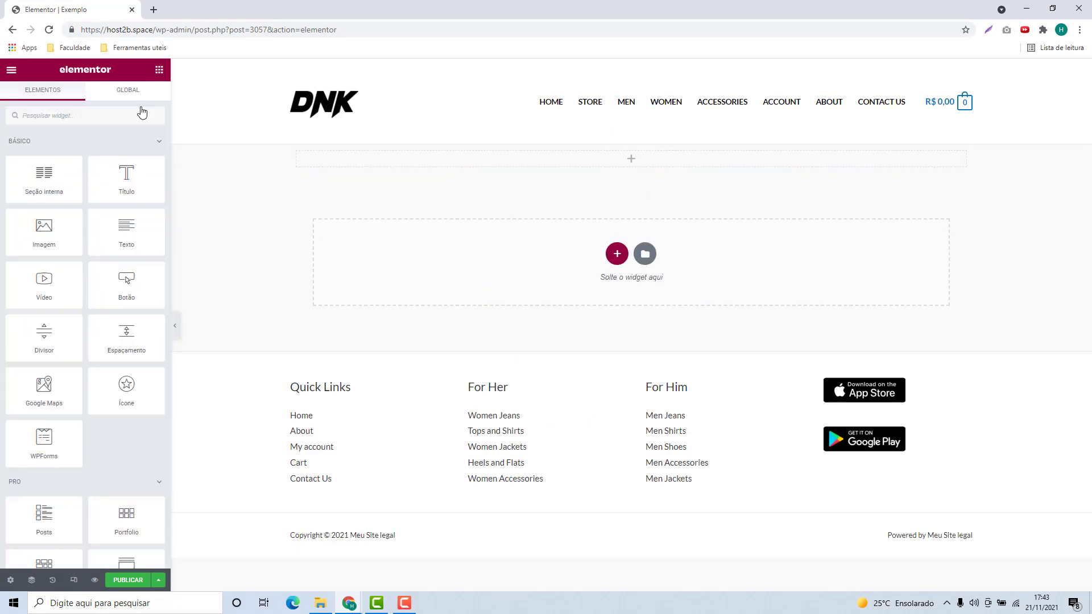
{"action": "scroll", "coordinate": [114, 208], "scroll_direction": "down", "scroll_amount": 1}
{"action": "scroll", "coordinate": [114, 208], "scroll_direction": "down", "scroll_amount": 3}
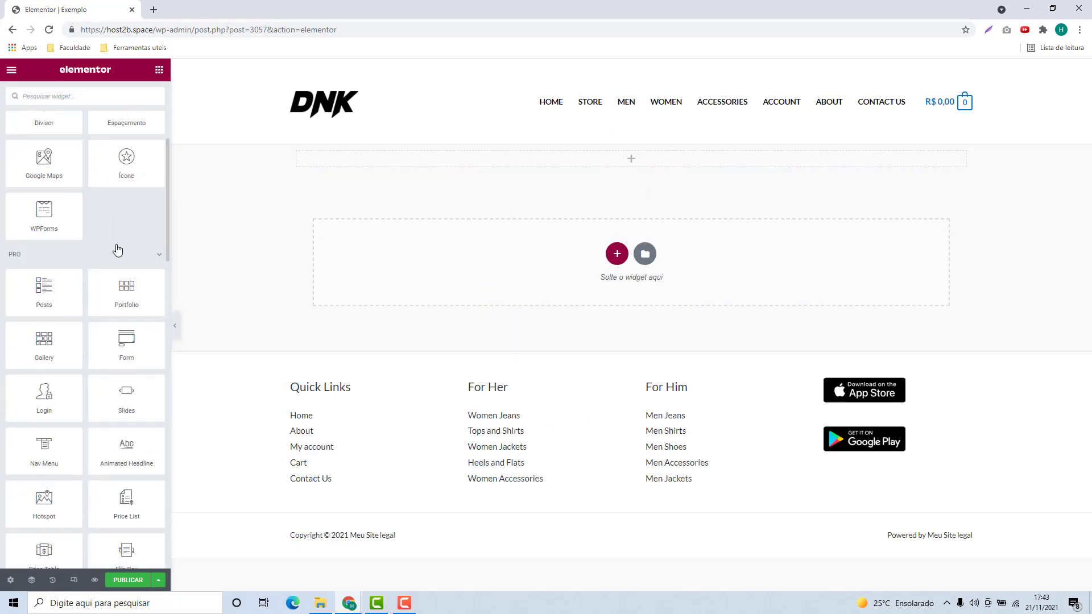
{"action": "left_click_drag", "start_coordinate": [44, 287], "coordinate": [546, 151]}
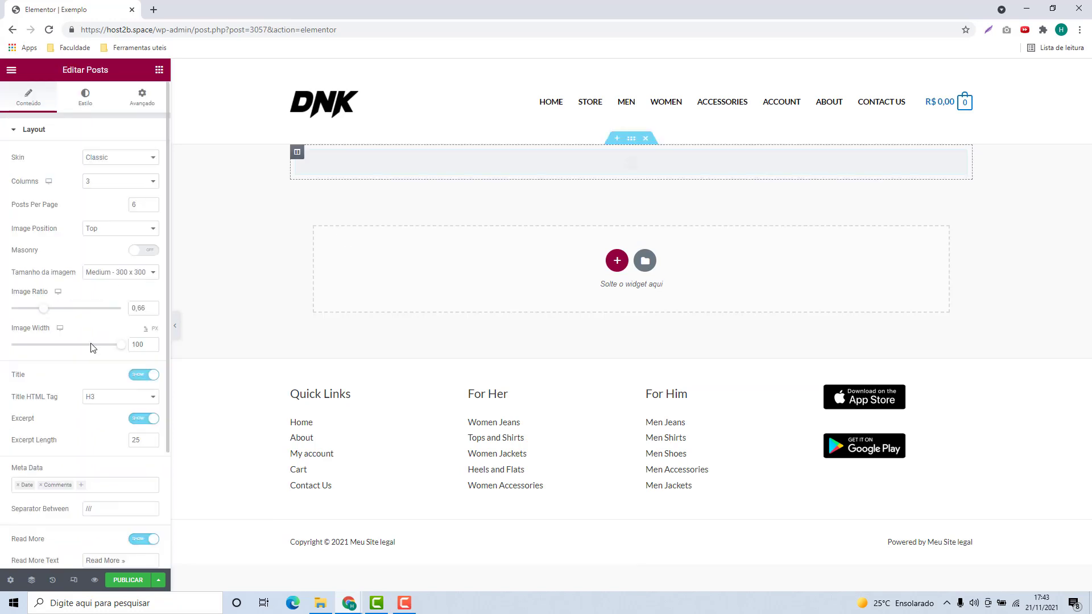
Add an Animated Headline widget below the posts in the same section
{"action": "left_click", "coordinate": [160, 70]}
{"action": "scroll", "coordinate": [87, 271], "scroll_direction": "down", "scroll_amount": 10}
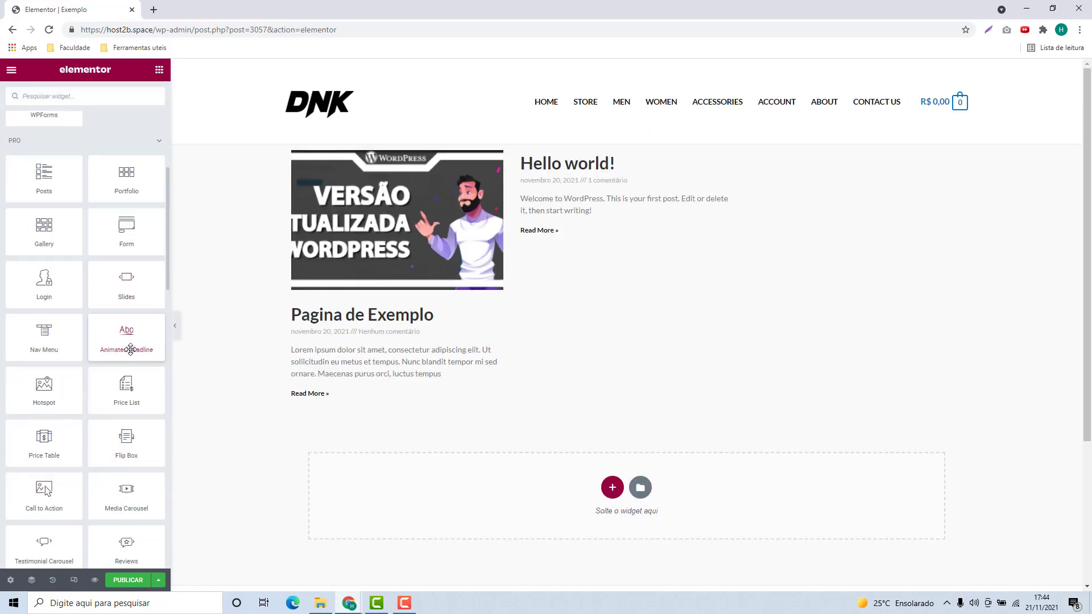
{"action": "left_click_drag", "start_coordinate": [131, 349], "coordinate": [335, 408]}
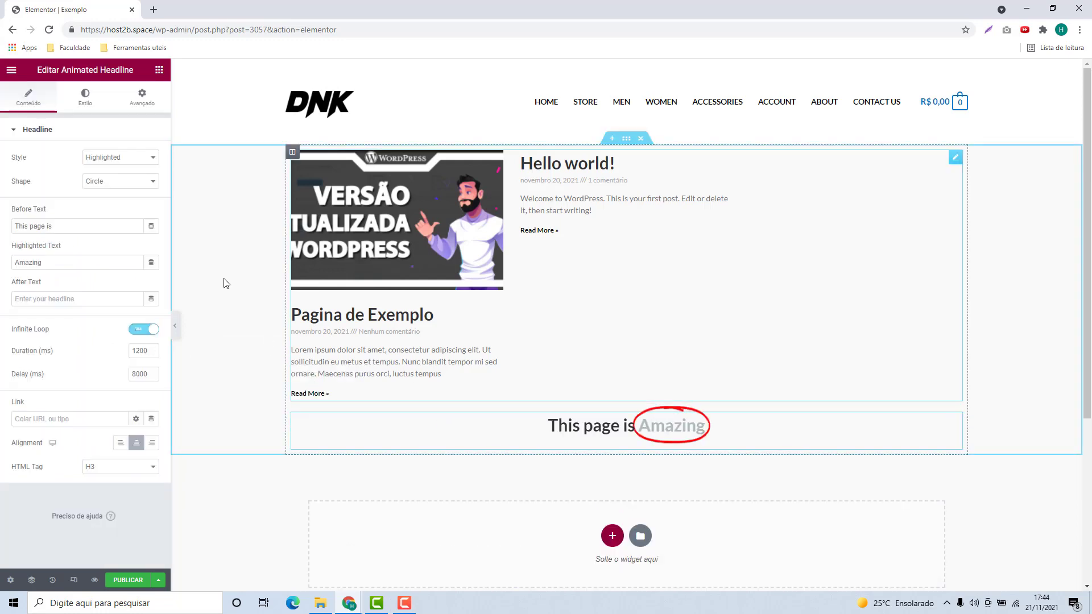
Add a Video Playlist widget below the animated headline and view it on the page
{"action": "left_click", "coordinate": [159, 70]}
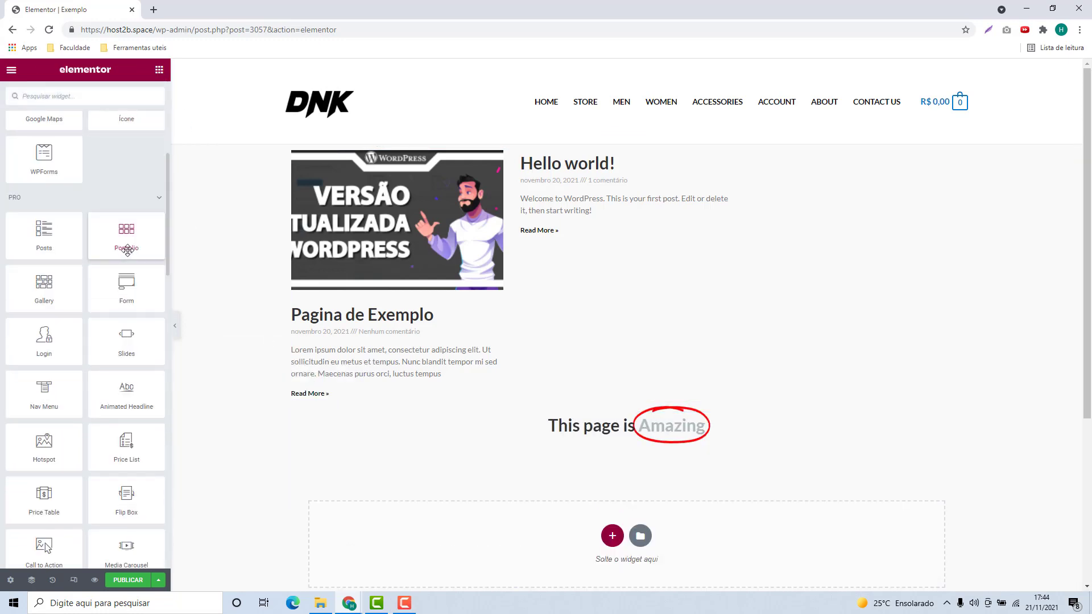
{"action": "scroll", "coordinate": [127, 249], "scroll_direction": "down", "scroll_amount": 7}
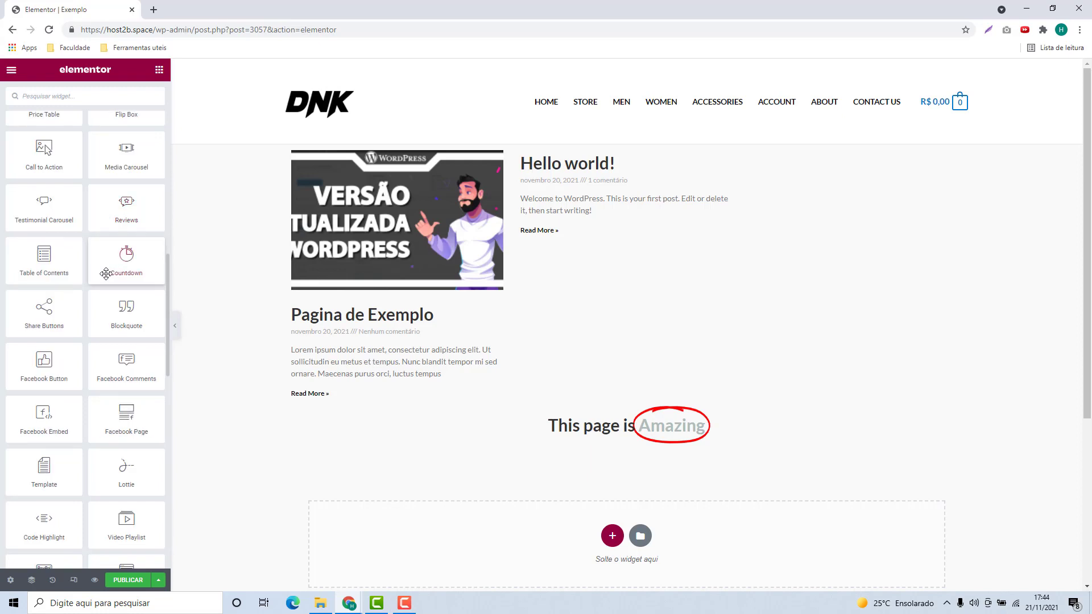
{"action": "scroll", "coordinate": [106, 273], "scroll_direction": "down", "scroll_amount": 1}
{"action": "left_click_drag", "start_coordinate": [96, 468], "coordinate": [520, 448]}
{"action": "scroll", "coordinate": [483, 443], "scroll_direction": "down", "scroll_amount": 2}
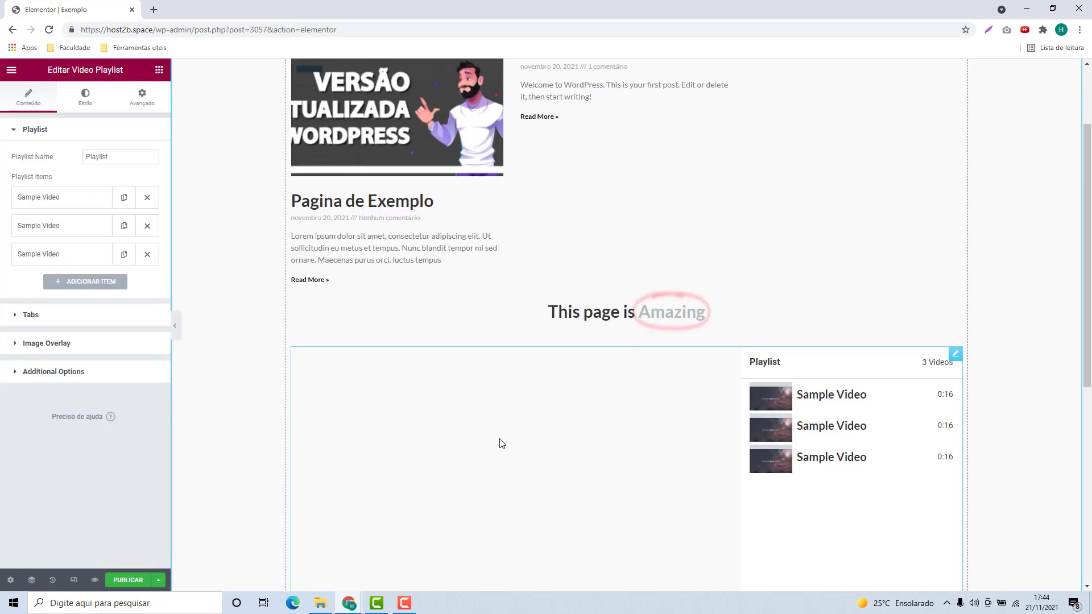
{"action": "scroll", "coordinate": [502, 443], "scroll_direction": "down", "scroll_amount": 2}
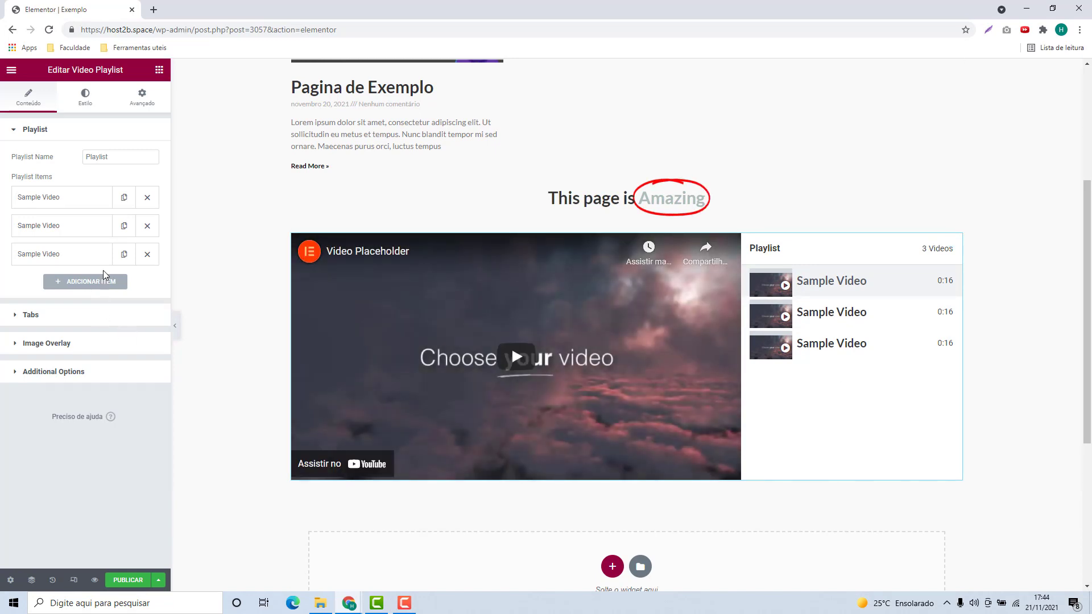
Look through the remaining Pro widgets in the widget list
{"action": "left_click", "coordinate": [159, 69]}
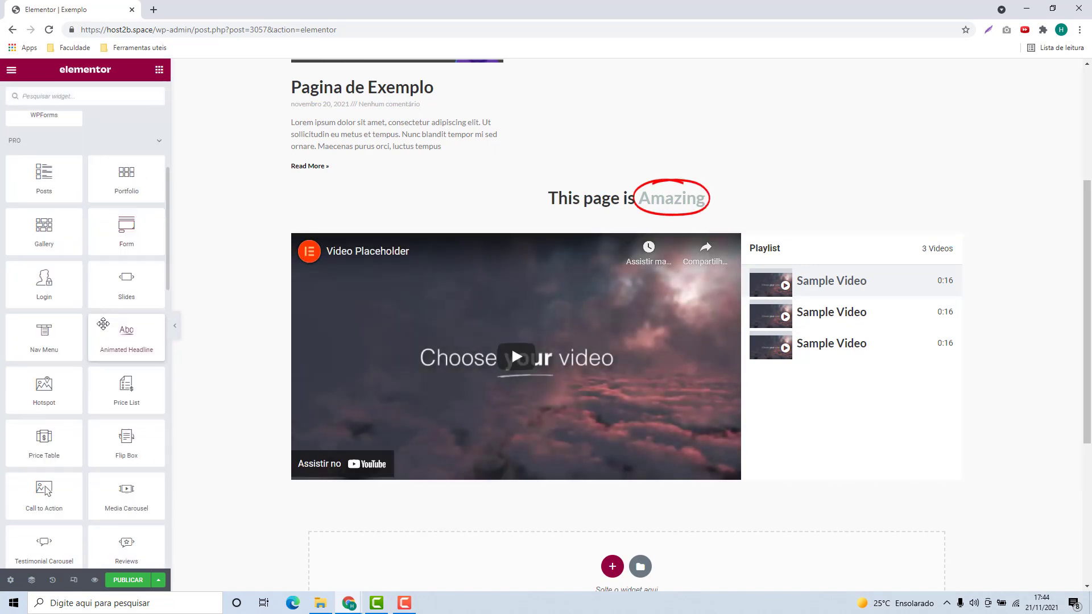
{"action": "scroll", "coordinate": [100, 335], "scroll_direction": "down", "scroll_amount": 10}
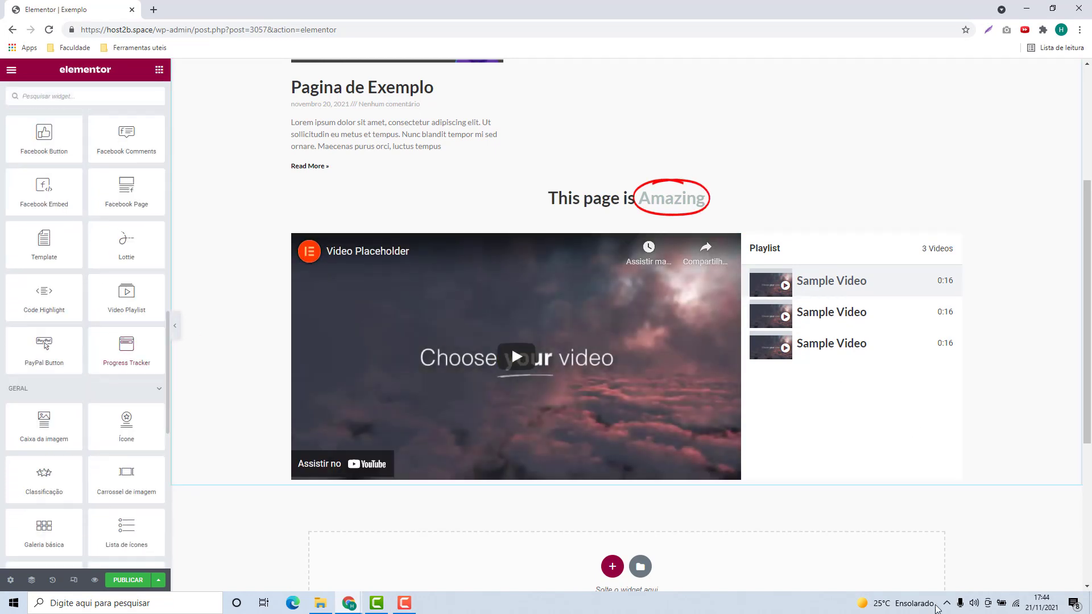
{"action": "scroll", "coordinate": [626, 512], "scroll_direction": "down", "scroll_amount": 1}
Browse the page and block templates in the Elementor library, then close the library
{"action": "left_click", "coordinate": [639, 442]}
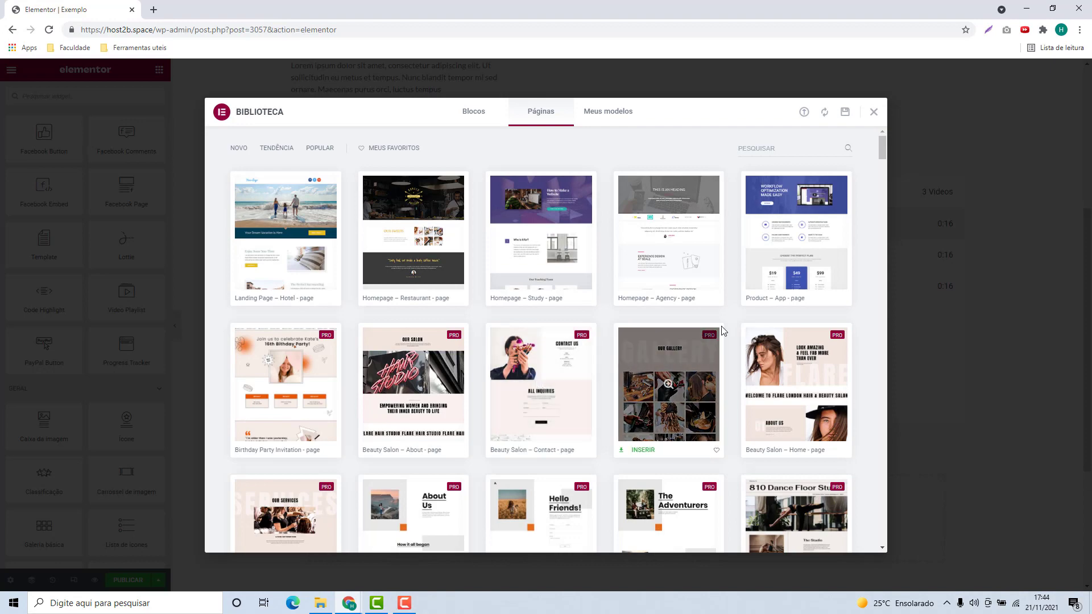
{"action": "scroll", "coordinate": [698, 340], "scroll_direction": "down", "scroll_amount": 3}
{"action": "scroll", "coordinate": [625, 325], "scroll_direction": "down", "scroll_amount": 15}
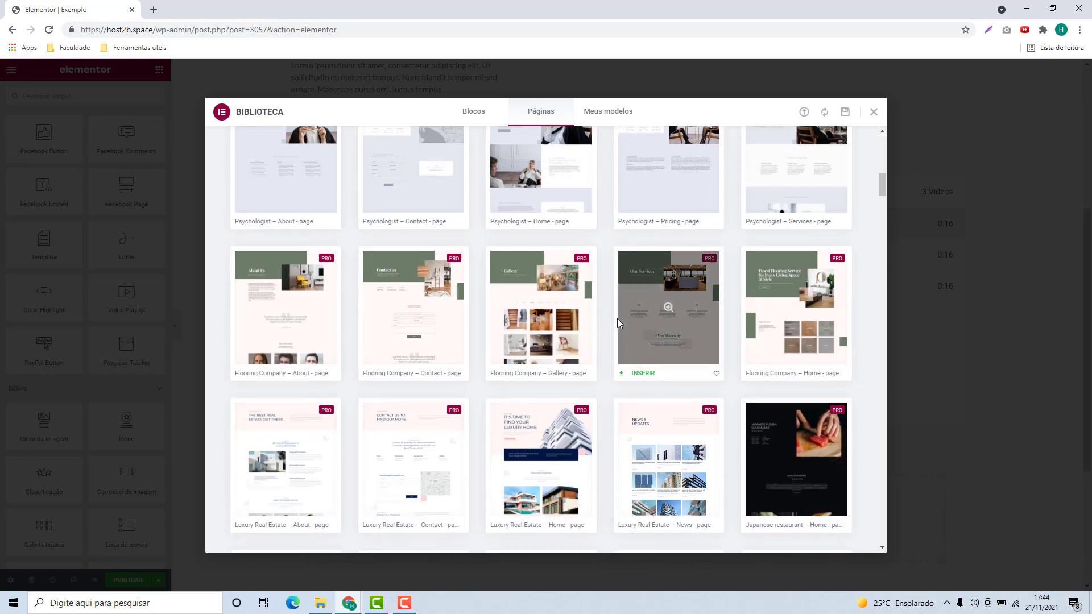
{"action": "scroll", "coordinate": [620, 370], "scroll_direction": "up", "scroll_amount": 18}
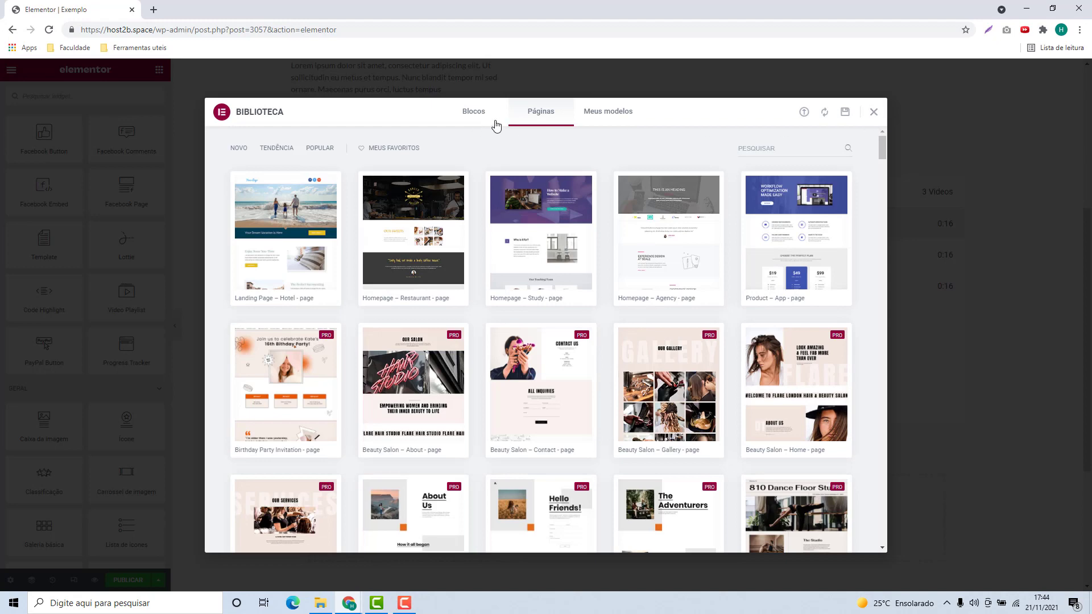
{"action": "key", "text": "Escape"}
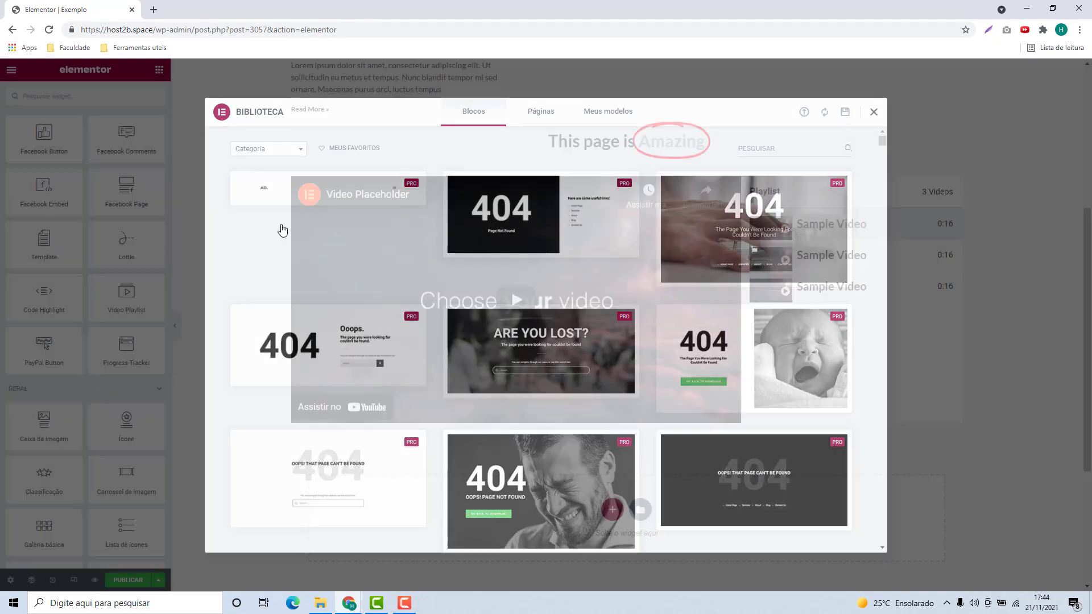